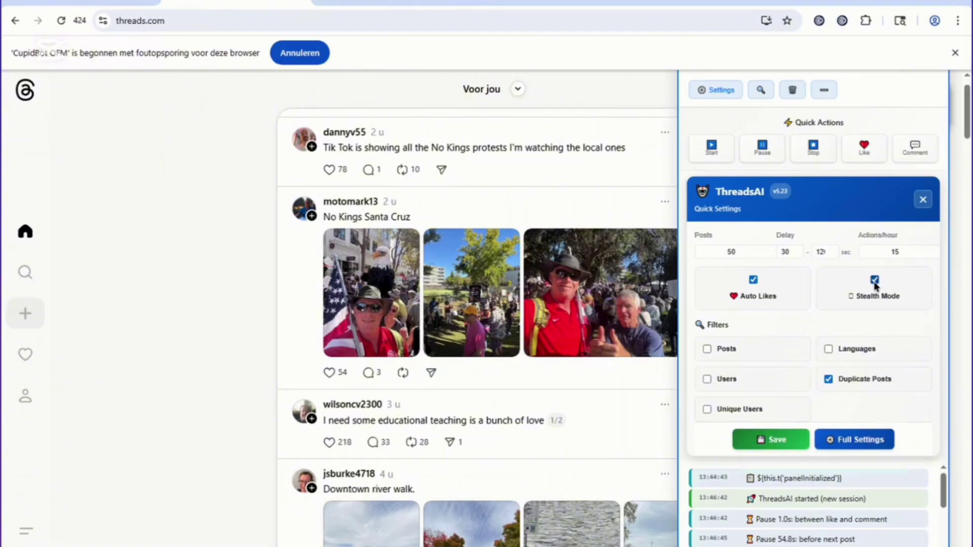
- Uncheck the Duplicate Posts filter so every Quick Settings filter, including Posts, is off
left_click(707, 350)
left_click(707, 350)
left_click(831, 380)
scroll(832, 351, "down", 1)
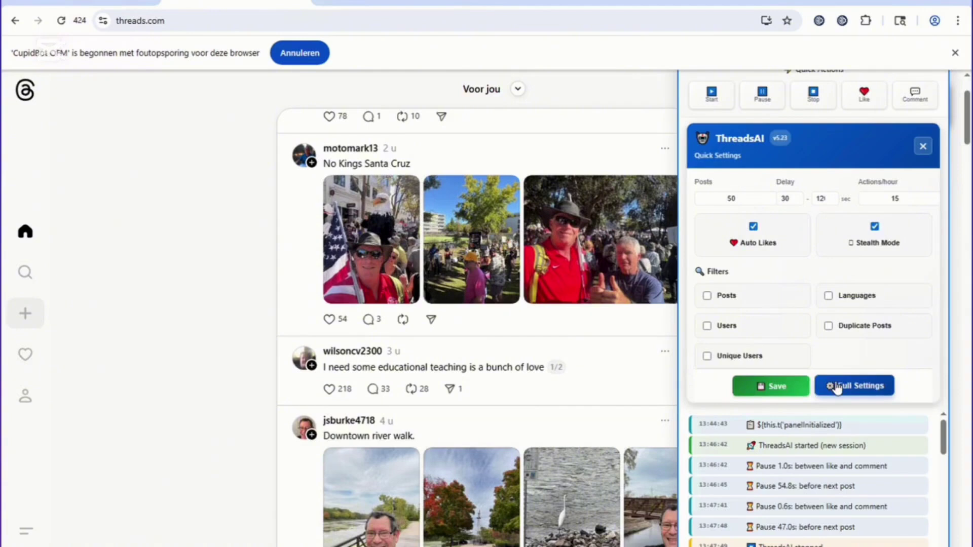
scroll(837, 389, "up", 2)
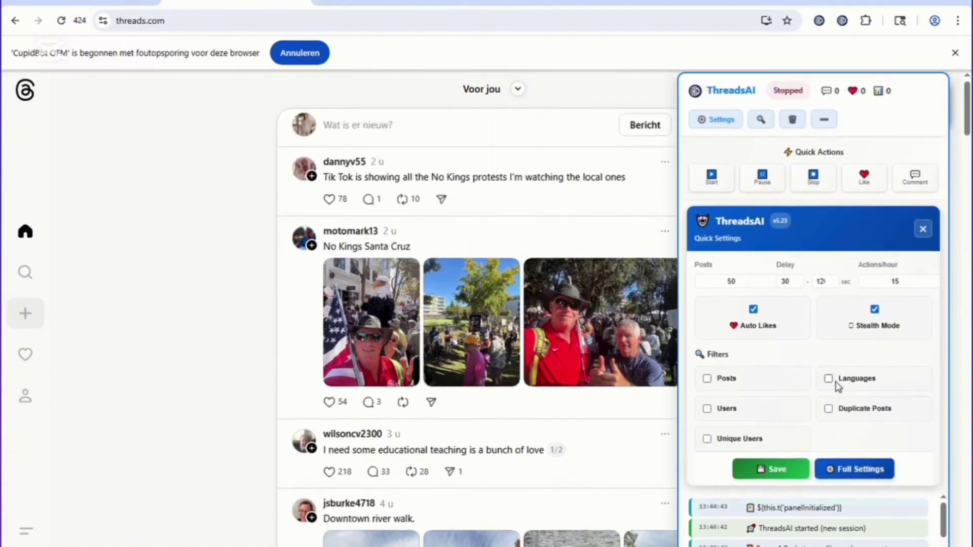
- On the full settings page, set Maximum posts to 35
left_click(854, 471)
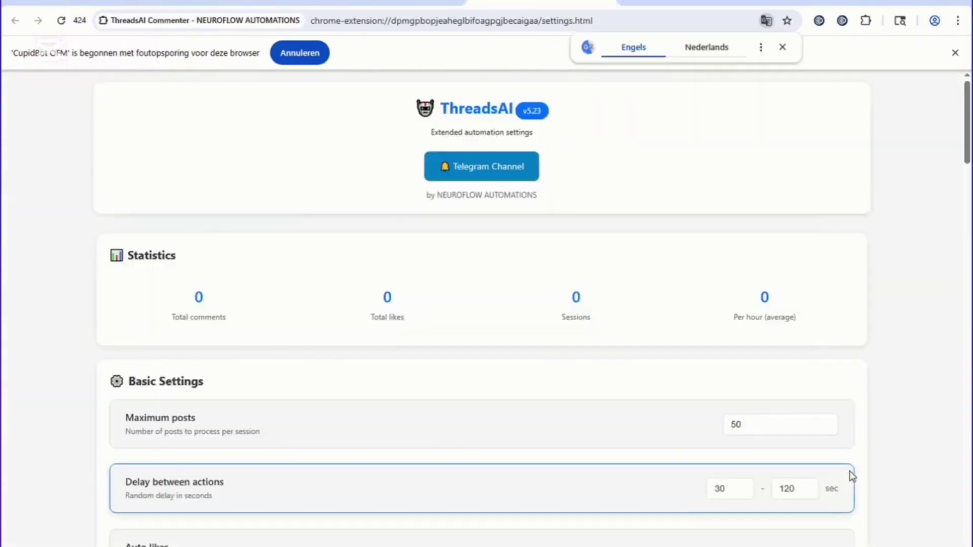
scroll(846, 361, "down", 4)
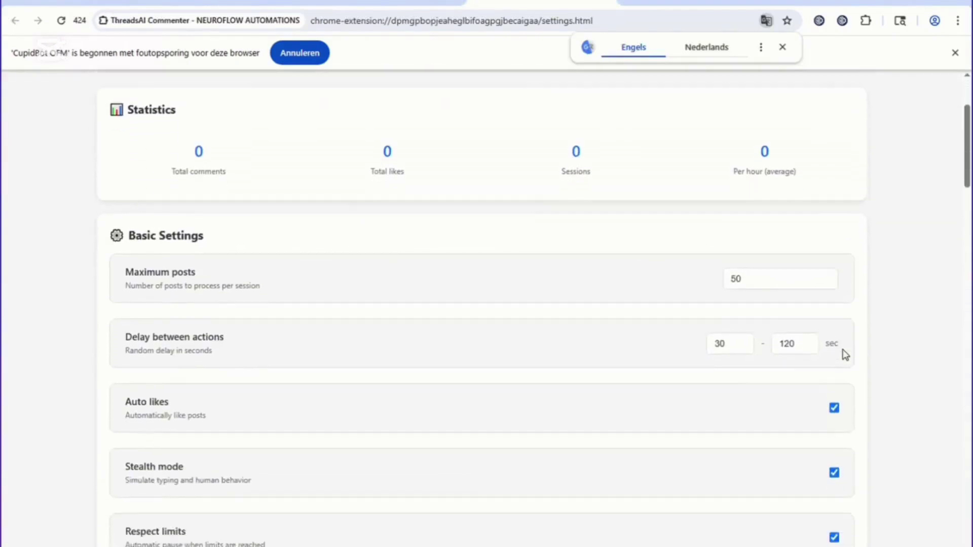
scroll(846, 354, "down", 1)
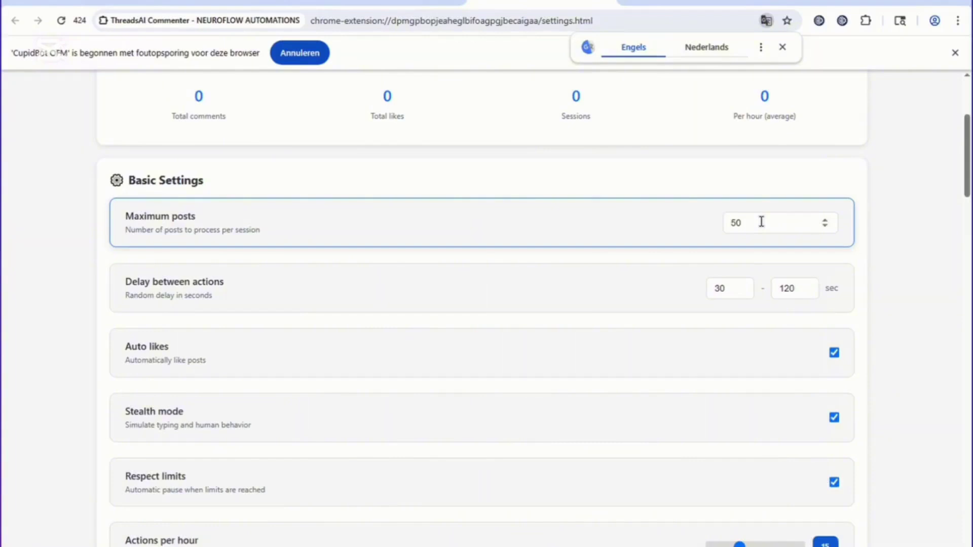
left_click_drag(762, 222, 719, 227)
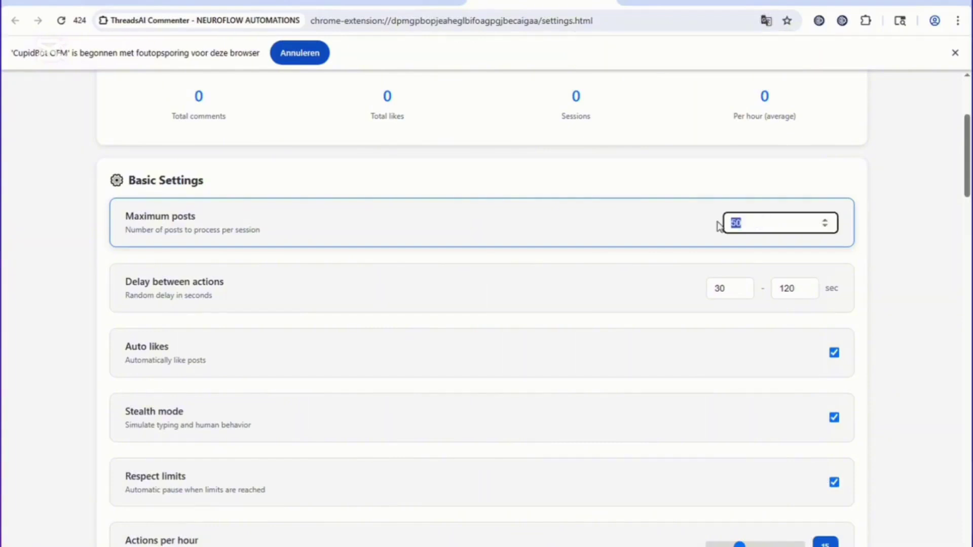
type("35")
- Change the delay between actions to 30–180 seconds
scroll(718, 226, "down", 1)
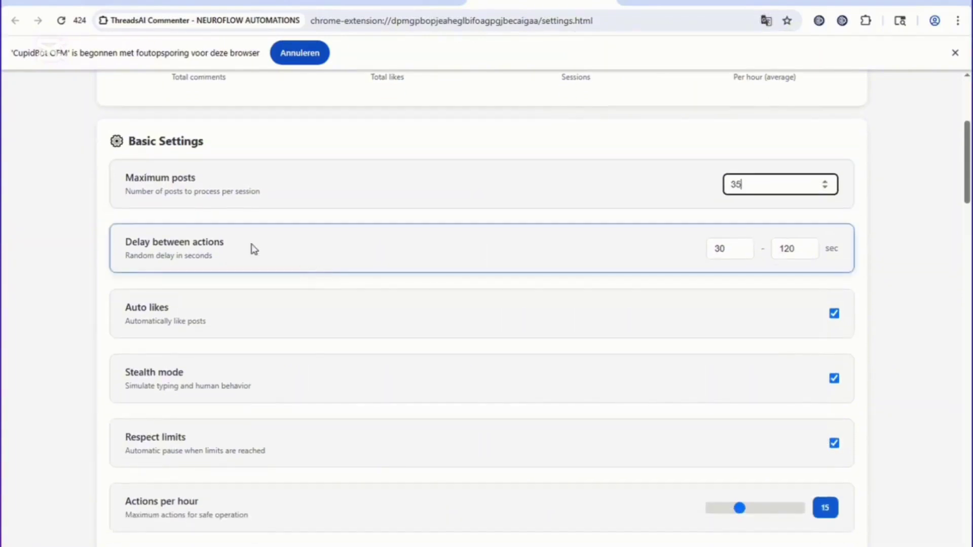
left_click(733, 252)
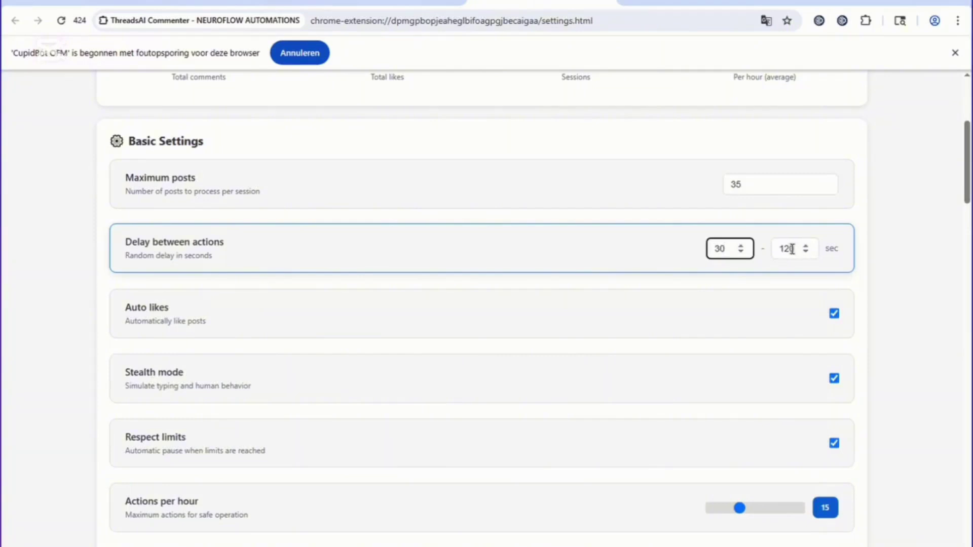
left_click(790, 249)
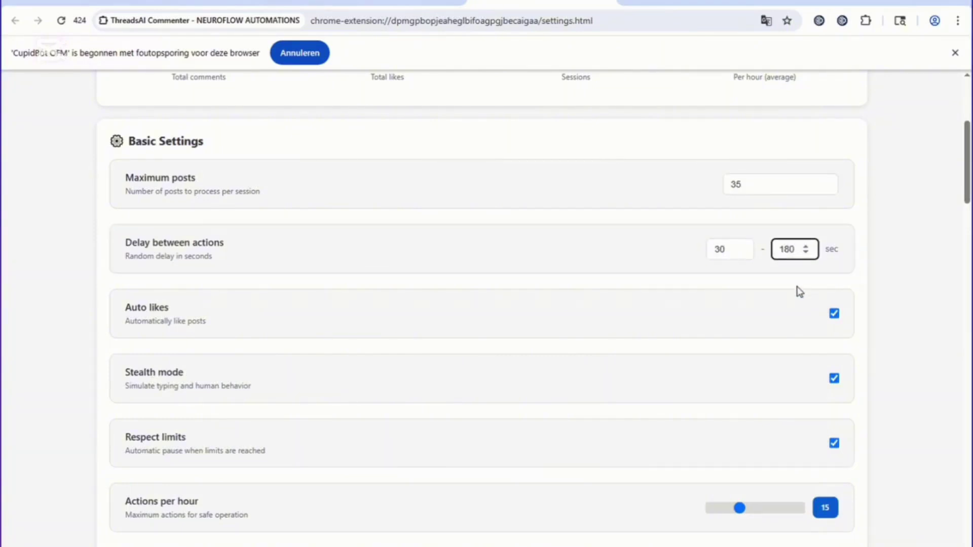
scroll(341, 376, "down", 1)
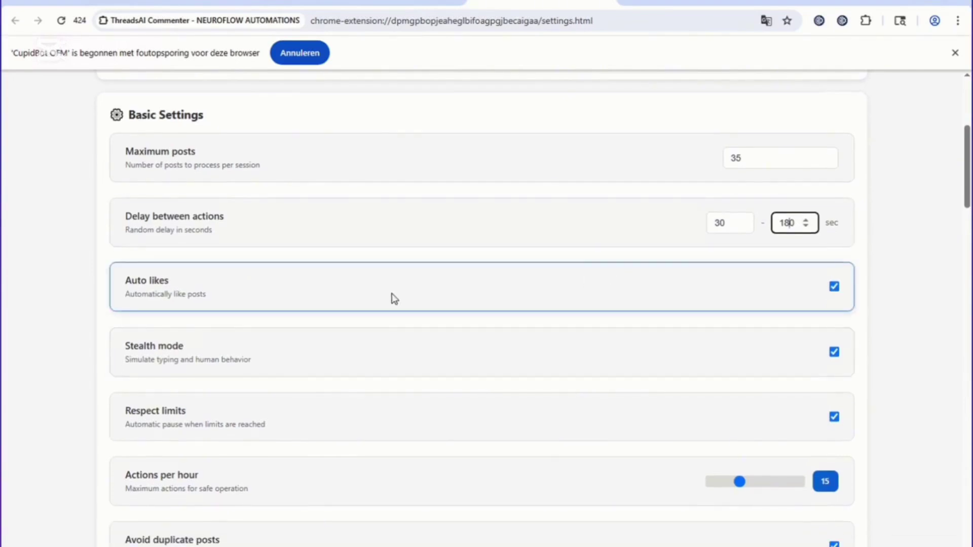
scroll(393, 298, "down", 2)
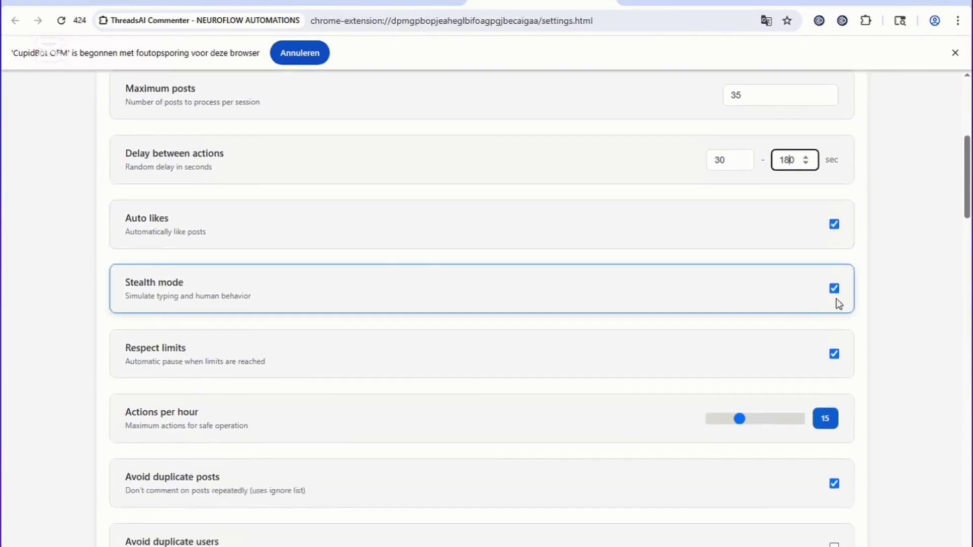
scroll(815, 321, "down", 1)
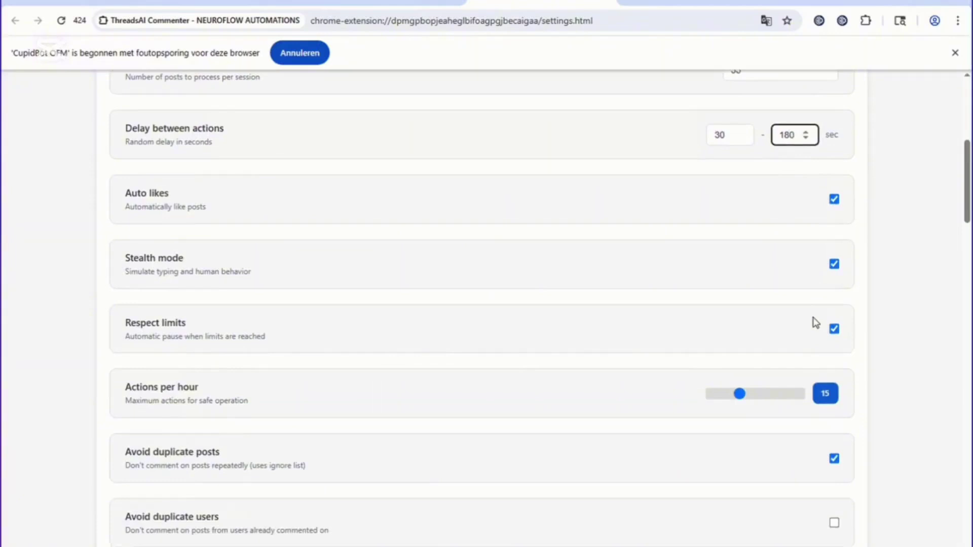
scroll(768, 384, "down", 2)
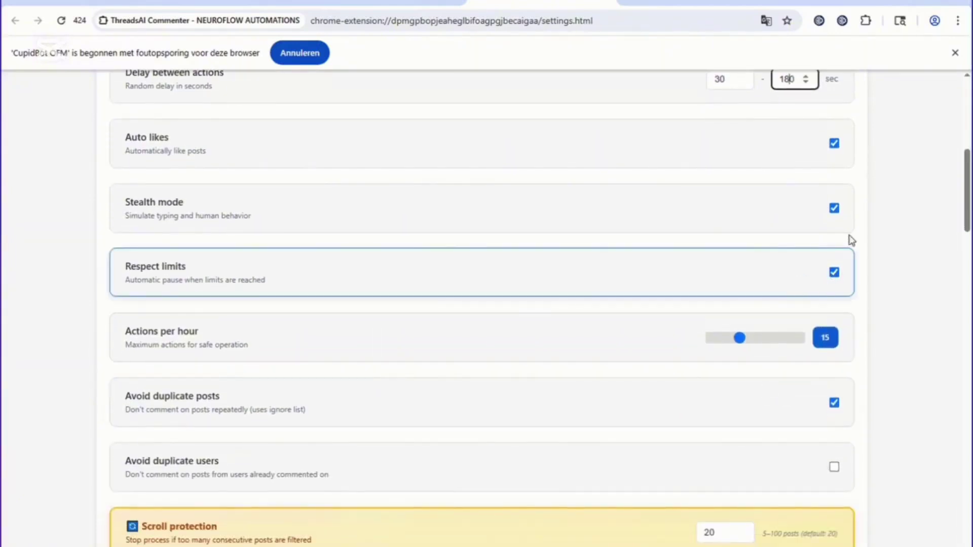
scroll(784, 268, "down", 3)
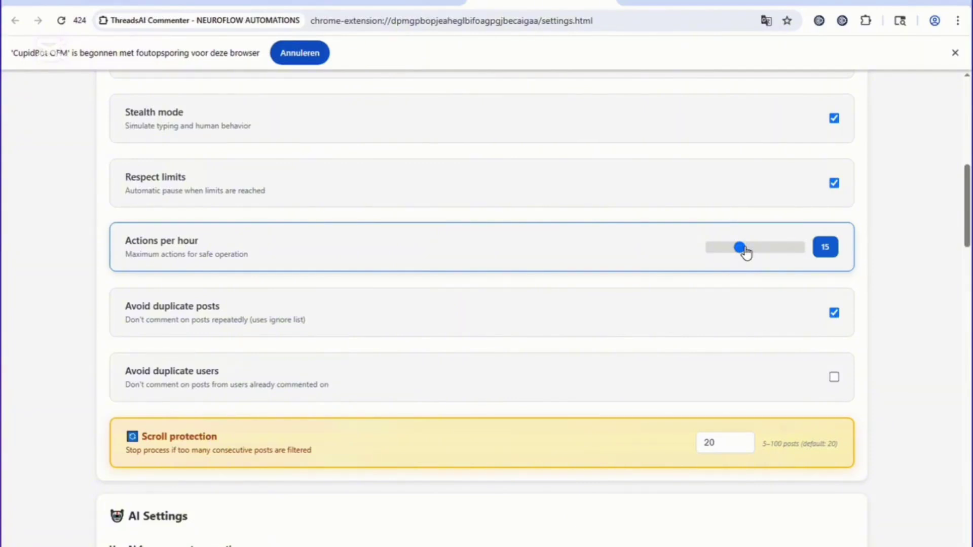
scroll(748, 245, "down", 1)
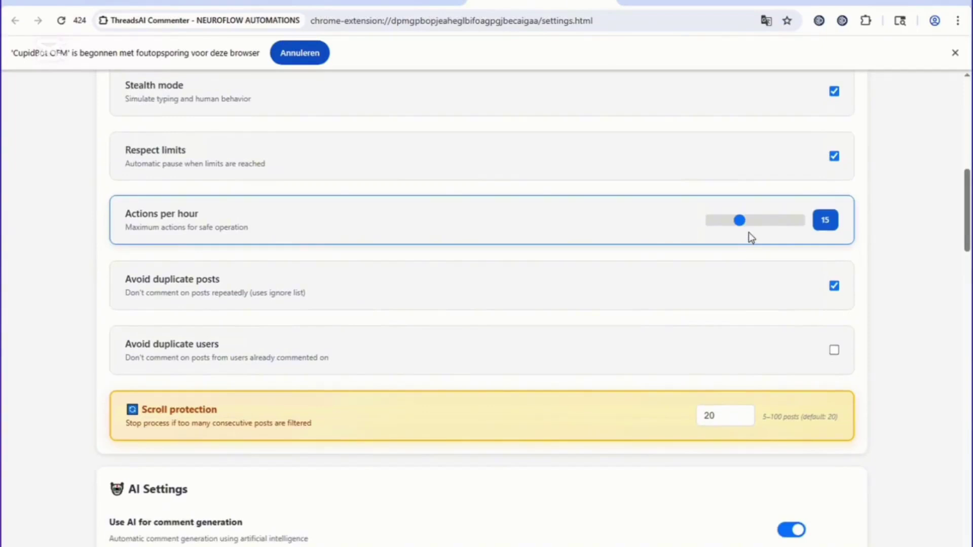
scroll(749, 239, "down", 1)
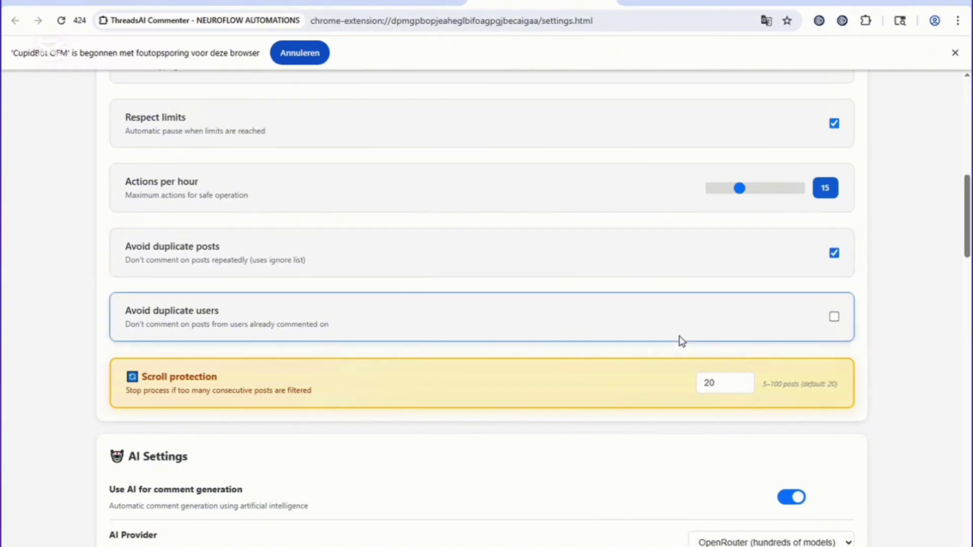
scroll(682, 340, "down", 2)
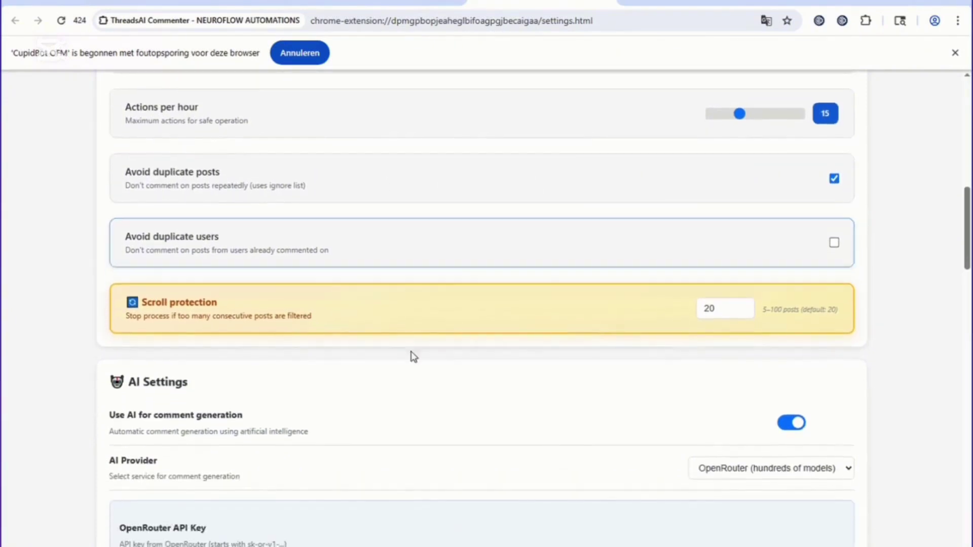
scroll(702, 333, "down", 1)
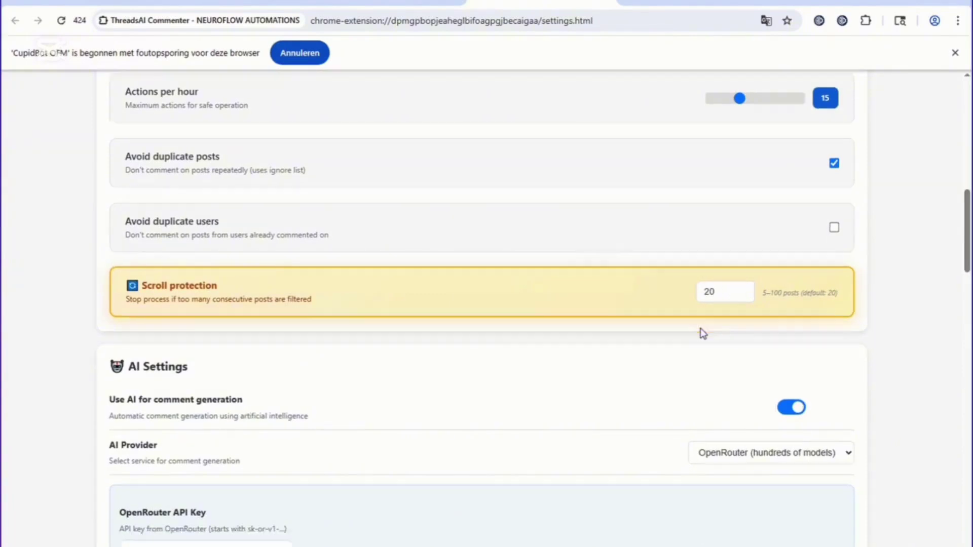
scroll(703, 333, "down", 1)
scroll(703, 334, "down", 2)
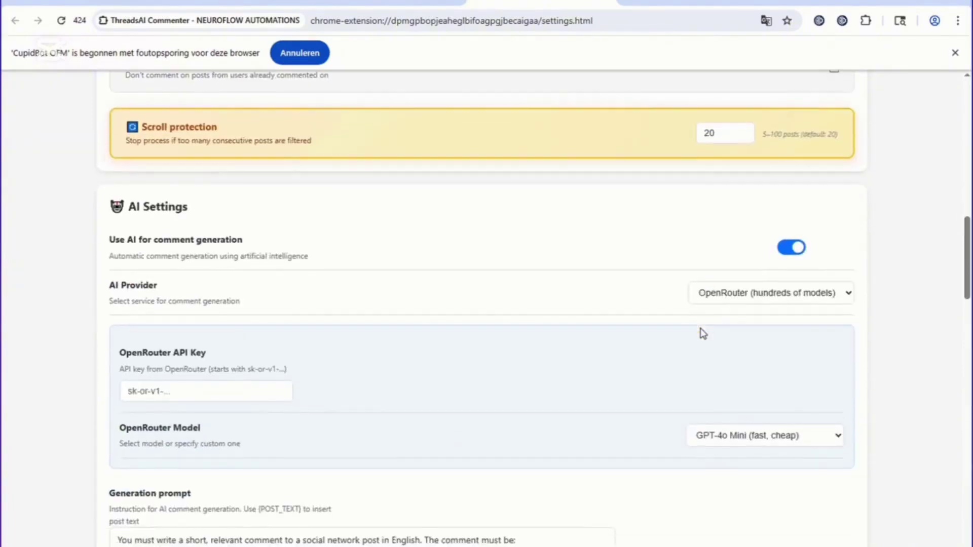
scroll(703, 333, "down", 1)
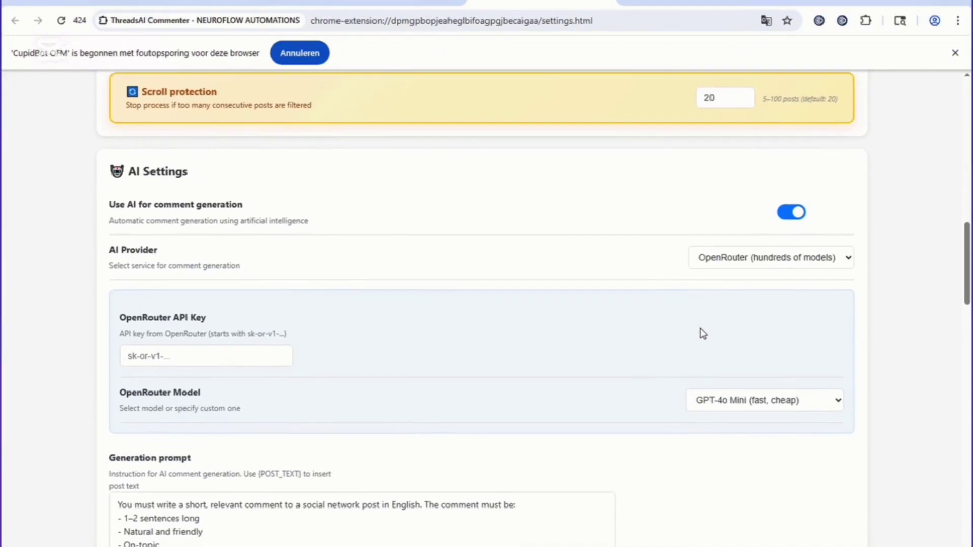
scroll(704, 333, "down", 1)
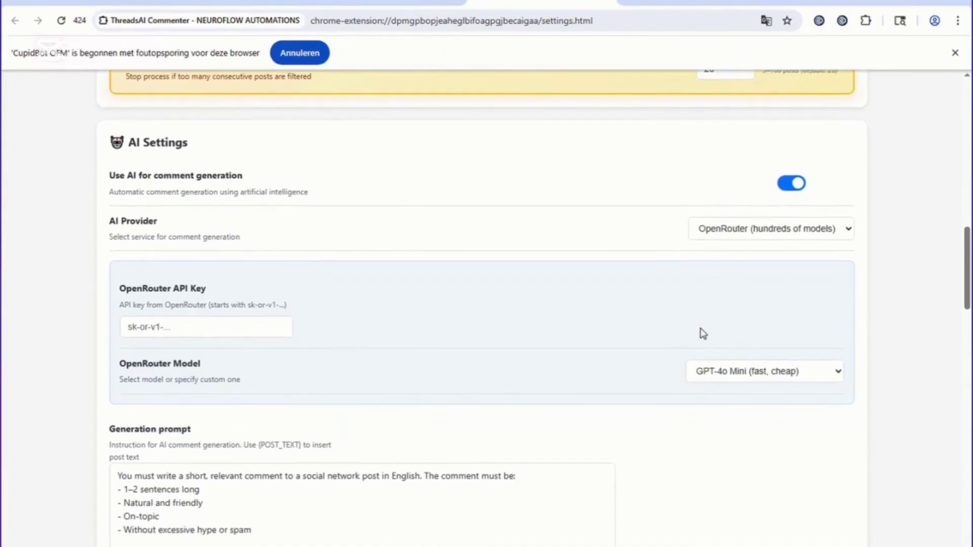
left_click(725, 371)
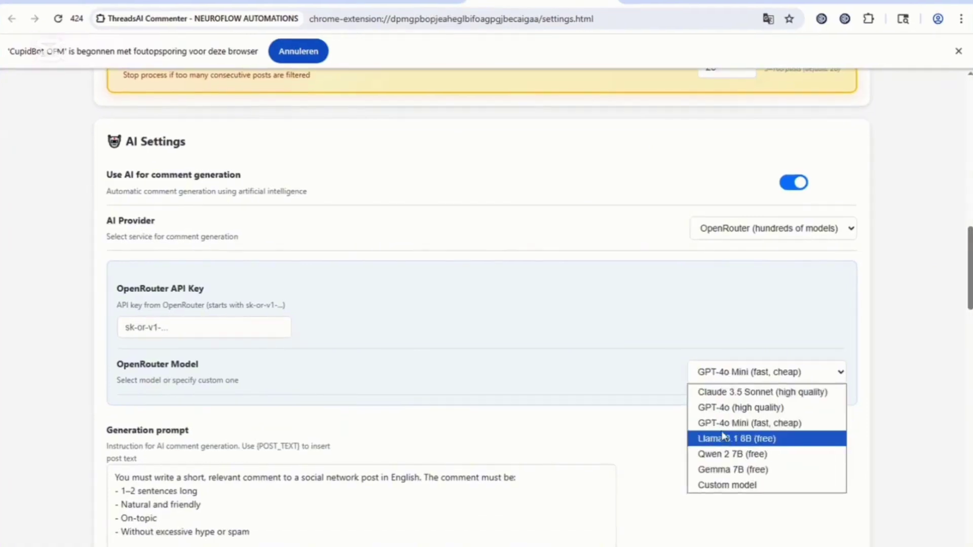
left_click(724, 431)
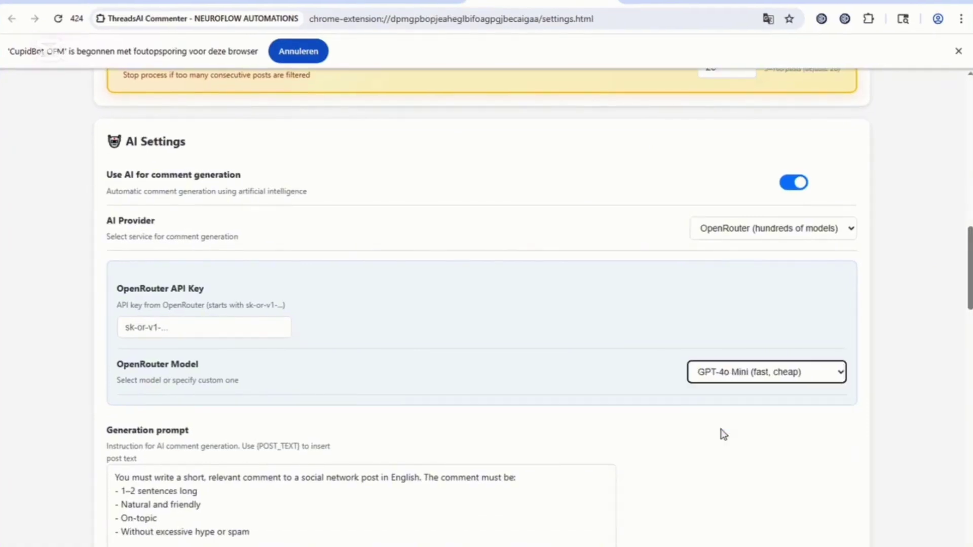
left_click(259, 328)
scroll(259, 329, "down", 1)
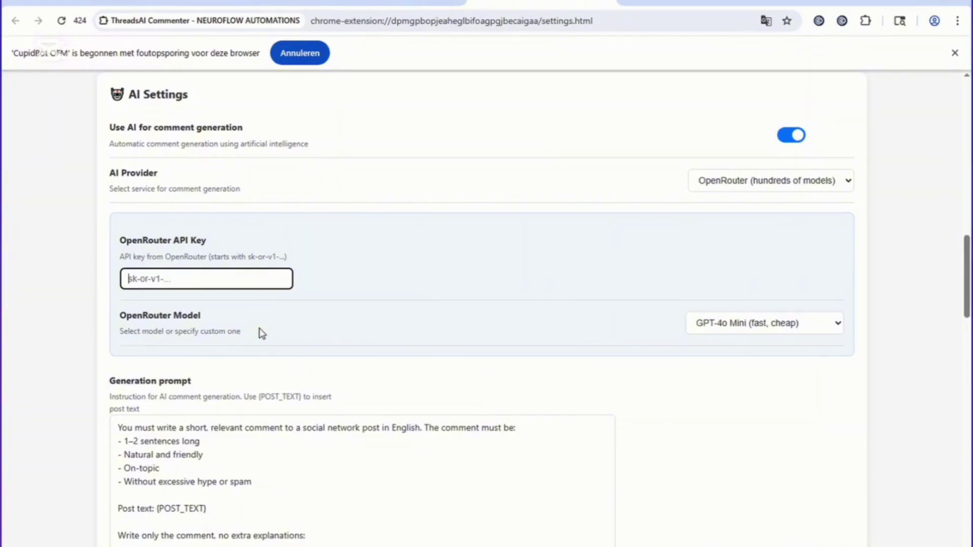
- Enable Media files attachments and add Random order alongside Use cyclically
scroll(261, 333, "down", 10)
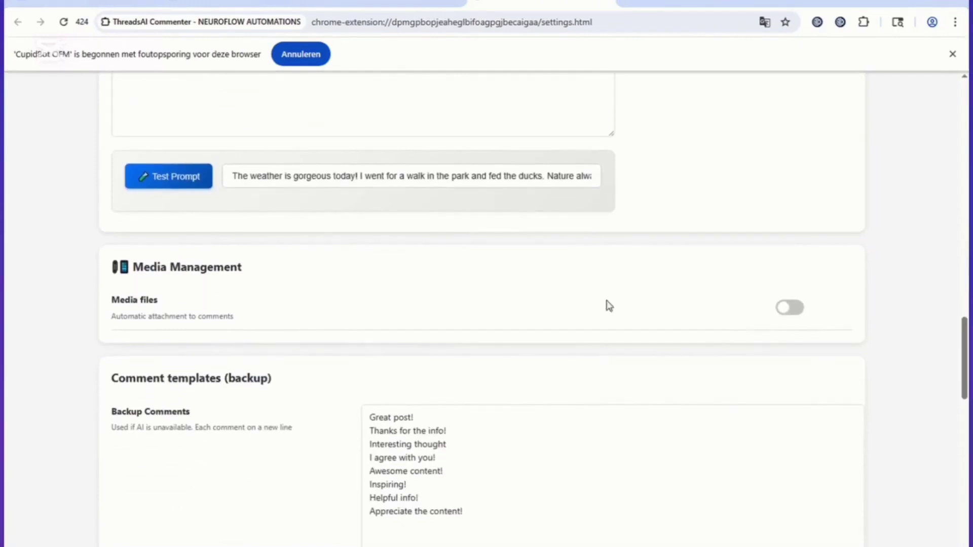
left_click(797, 306)
scroll(642, 277, "down", 2)
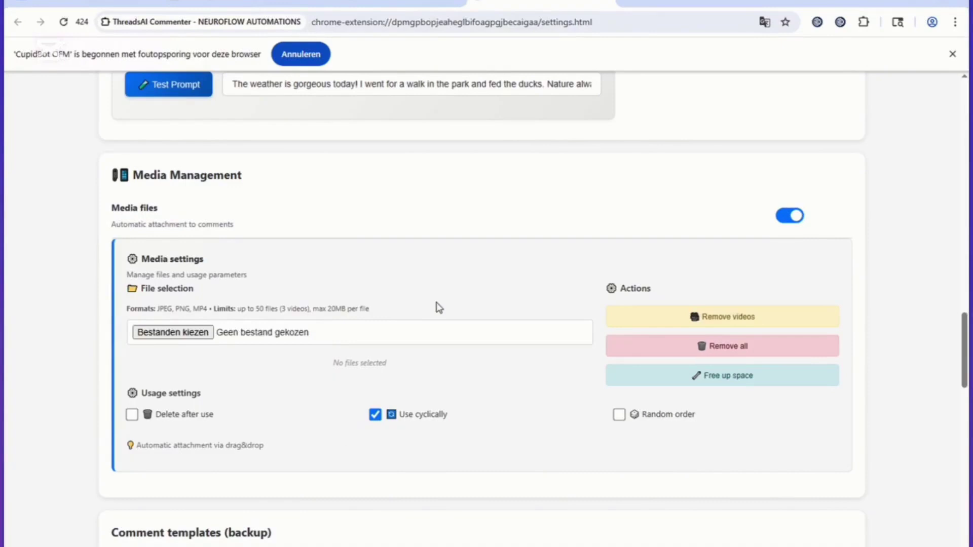
scroll(439, 308, "down", 2)
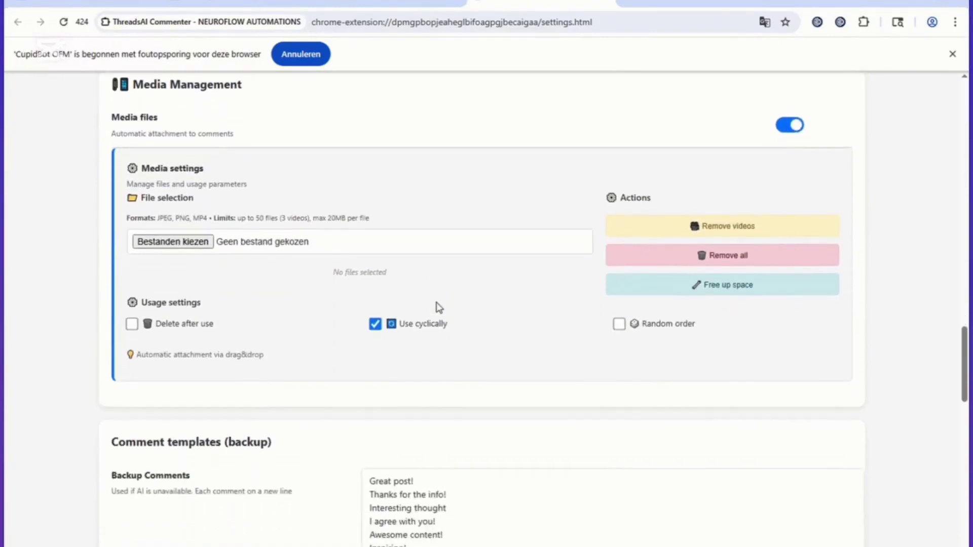
left_click(620, 325)
scroll(597, 339, "down", 3)
scroll(597, 338, "down", 2)
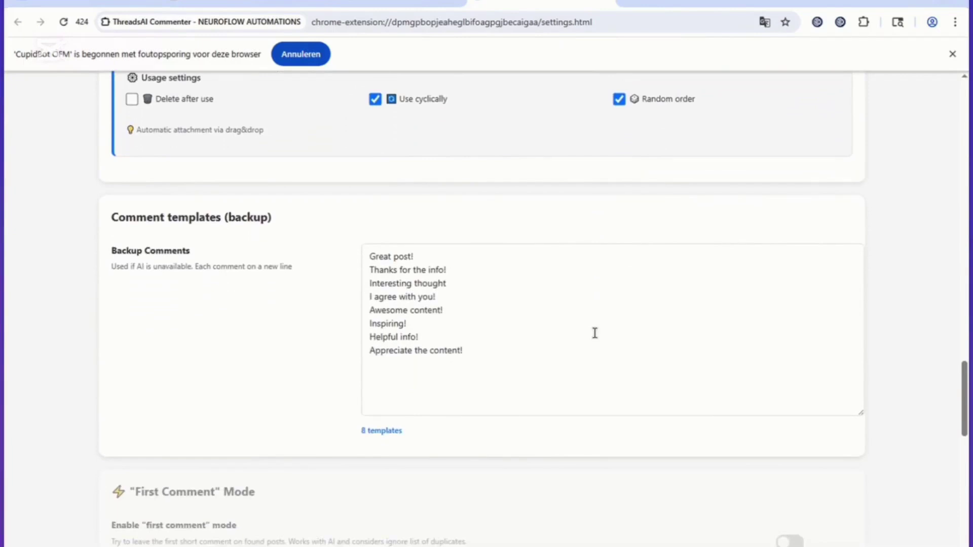
scroll(546, 360, "down", 1)
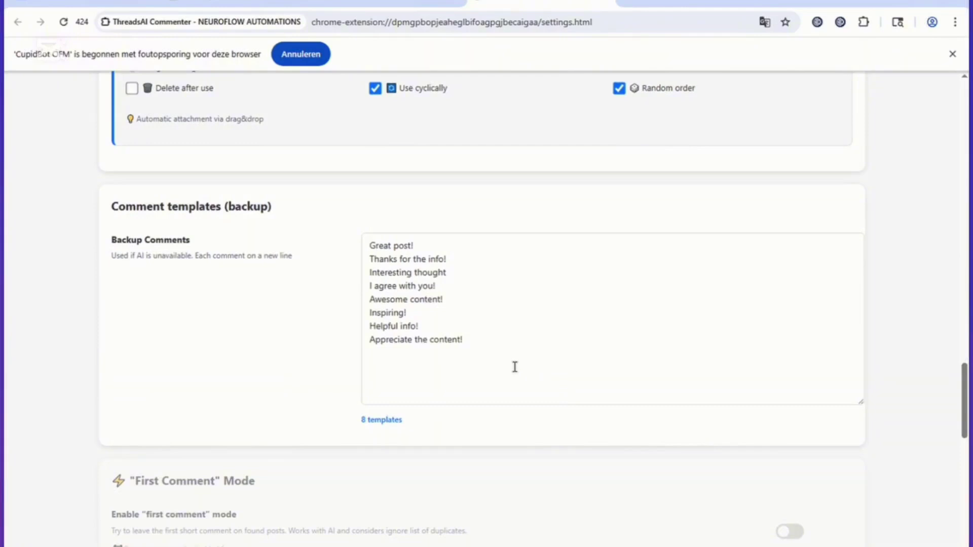
- Leave Enable language filter switched off after trying it on
scroll(449, 361, "down", 5)
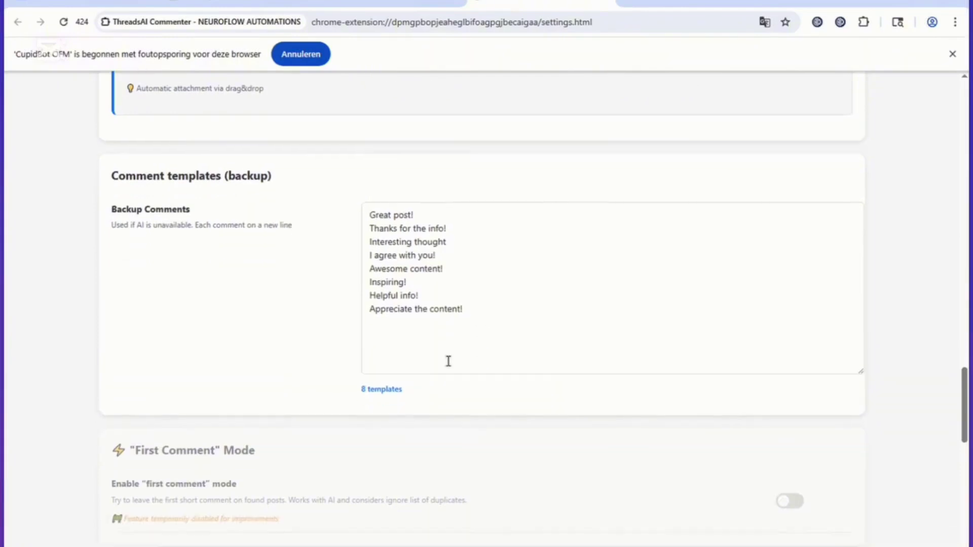
scroll(449, 361, "down", 3)
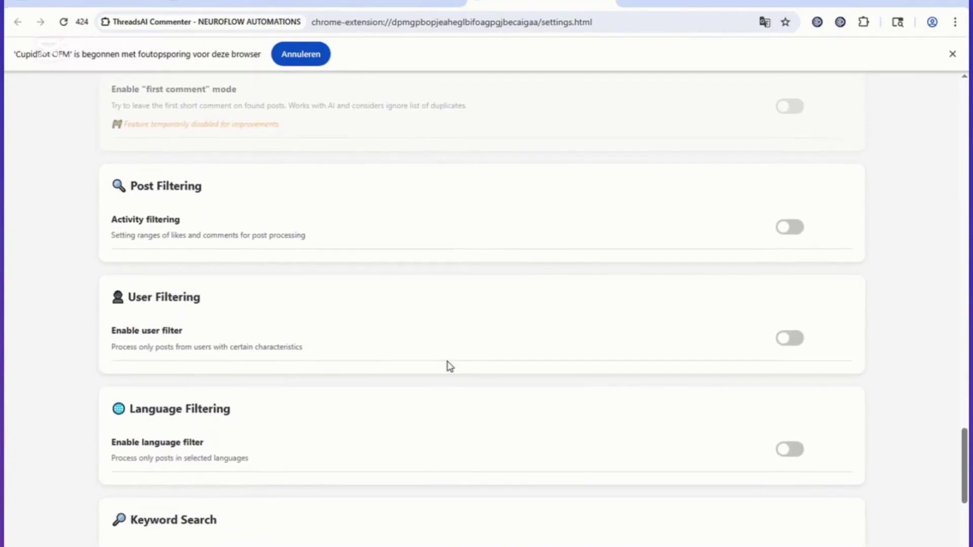
scroll(448, 366, "down", 4)
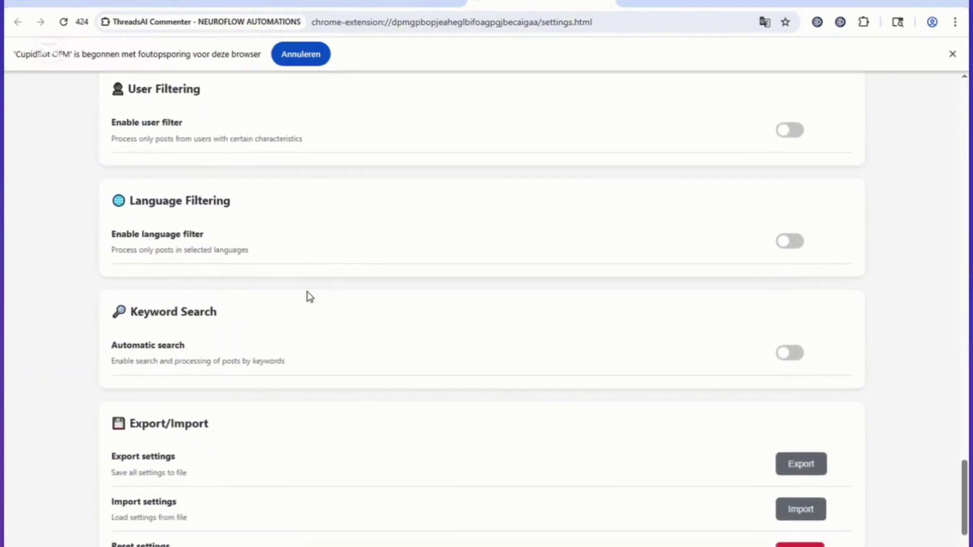
scroll(309, 296, "down", 1)
left_click(791, 202)
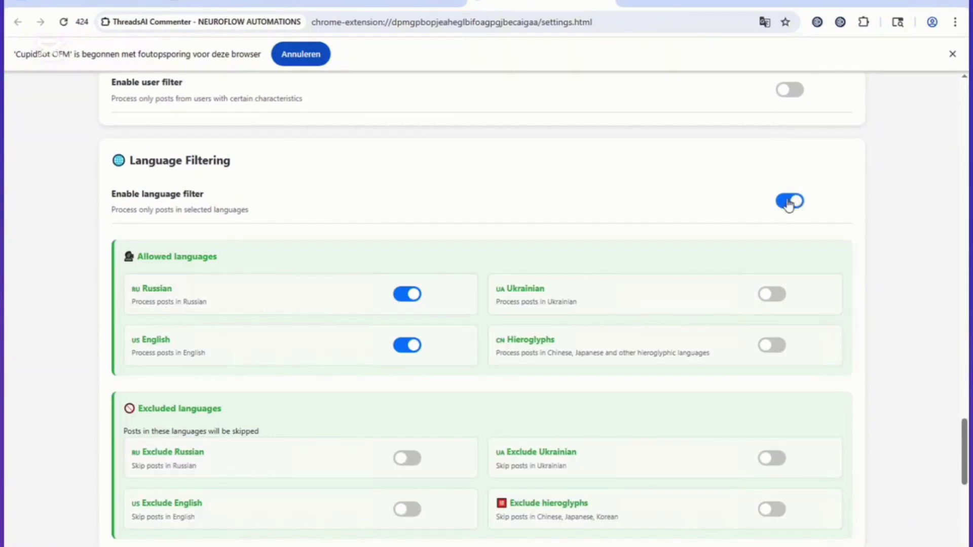
left_click(789, 203)
- Leave Automatic keyword search off and save the settings
scroll(788, 204, "down", 1)
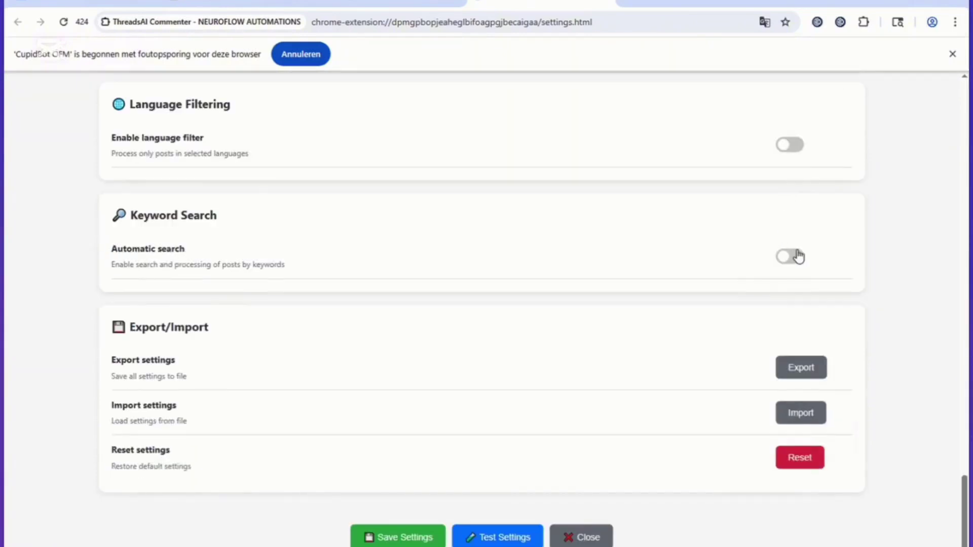
left_click(793, 257)
scroll(705, 282, "down", 1)
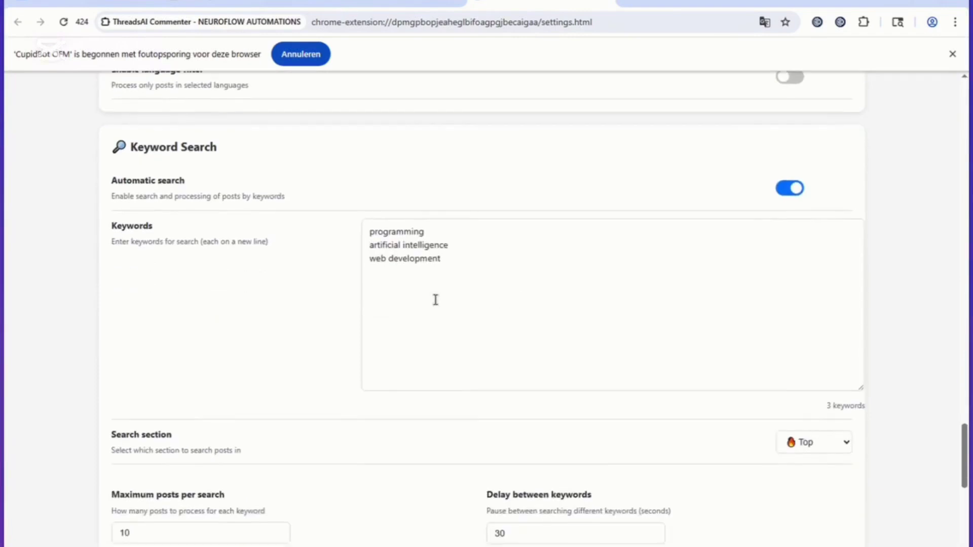
left_click(788, 192)
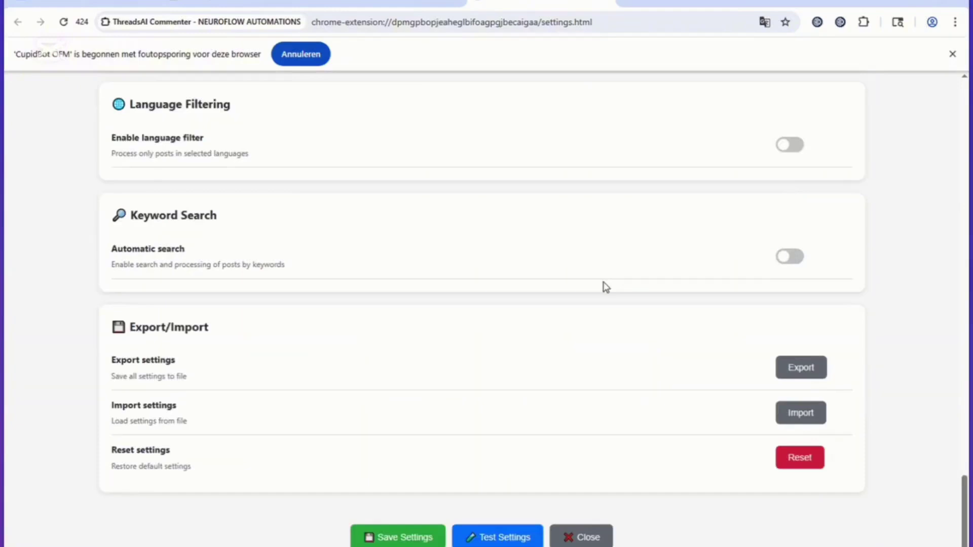
left_click(408, 539)
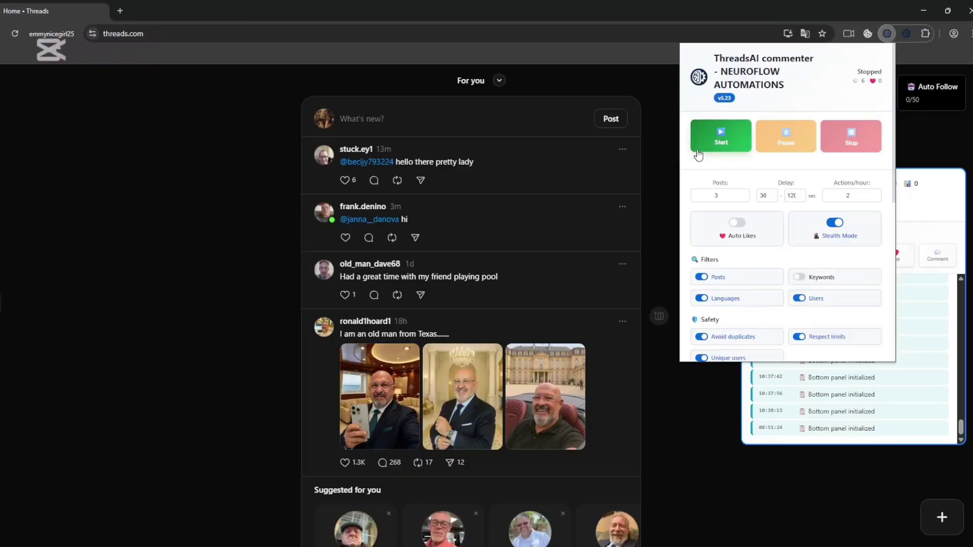
- Start the bot on the Threads feed and dismiss the popup, keeping the activity log visible
left_click(699, 152)
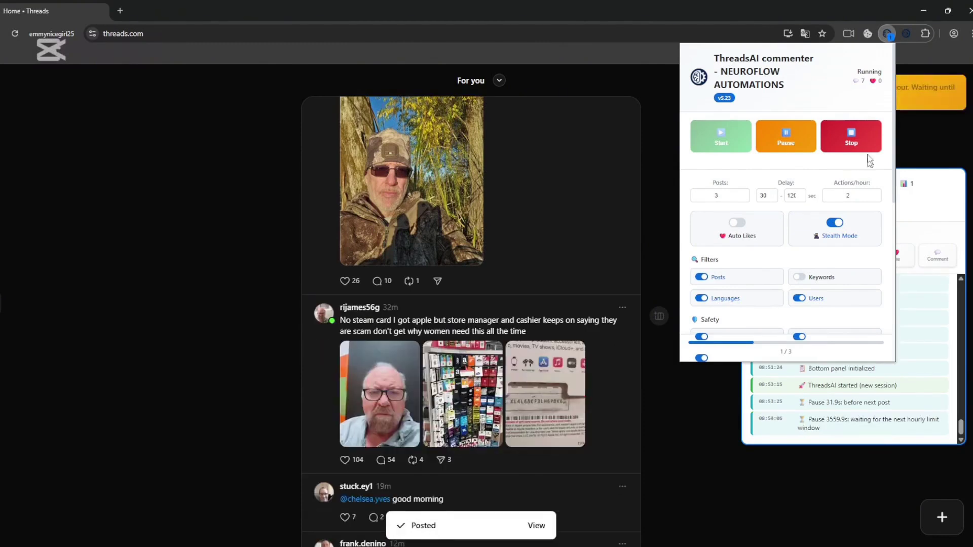
left_click(887, 34)
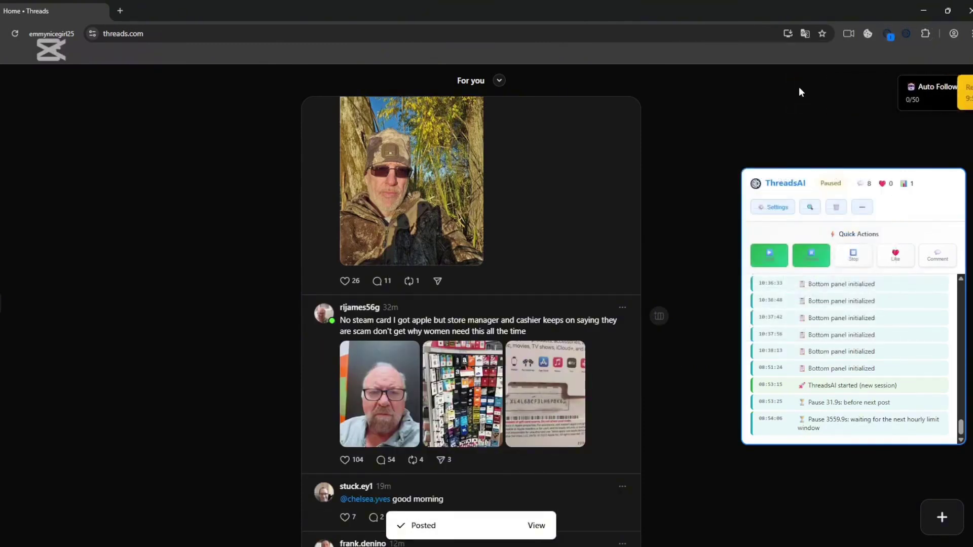